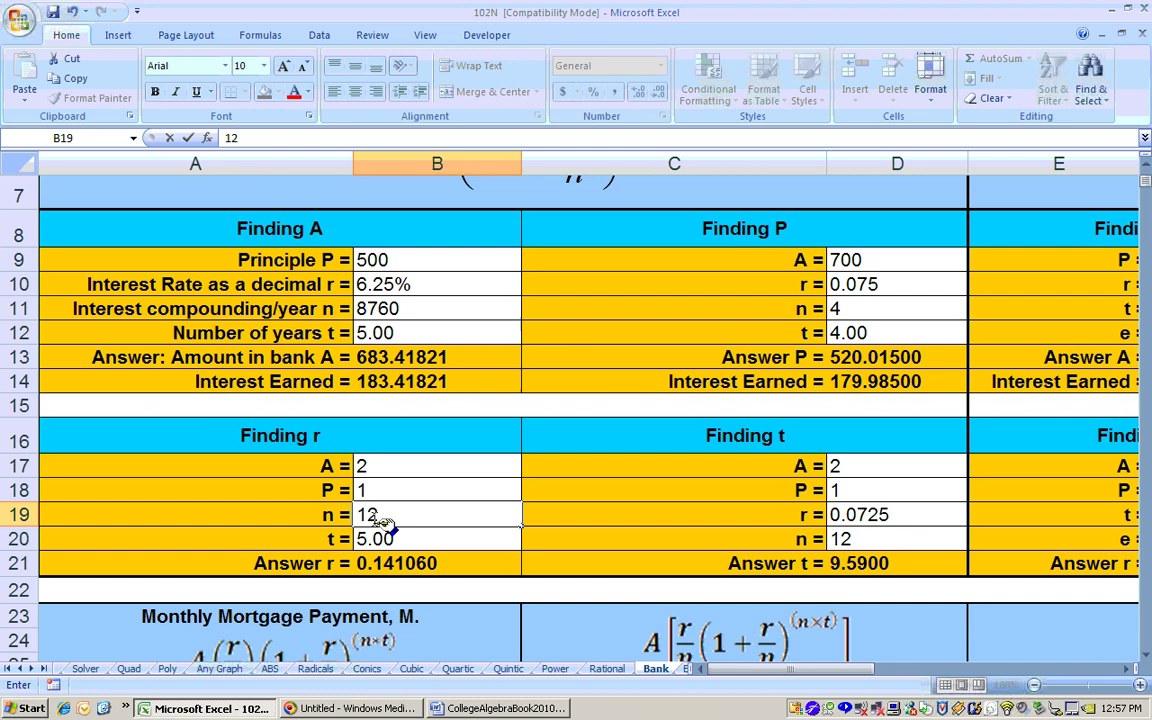
Step: Enter n as 12 and t as 7 years in the Finding r table of the Bank sheet
text(7)
key(Return)
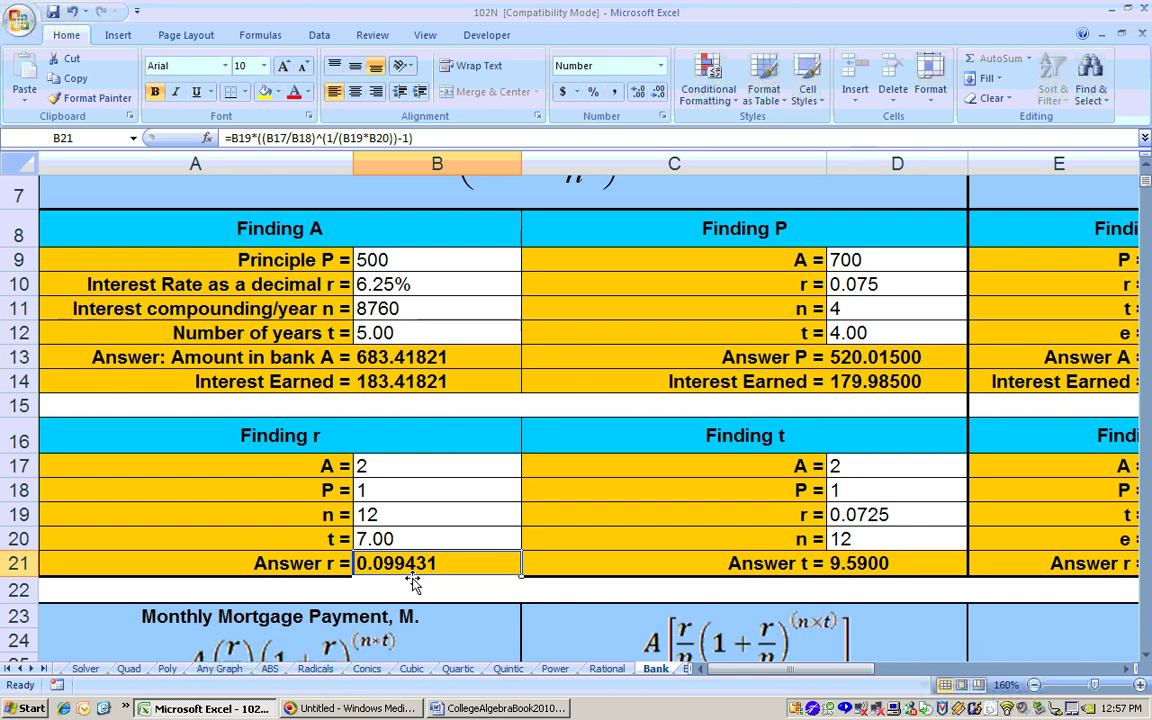
Step: Look over the compound interest, continuous interest, mortgage payment and annuity tables on the Bank sheet
scroll(418, 585, down, 6)
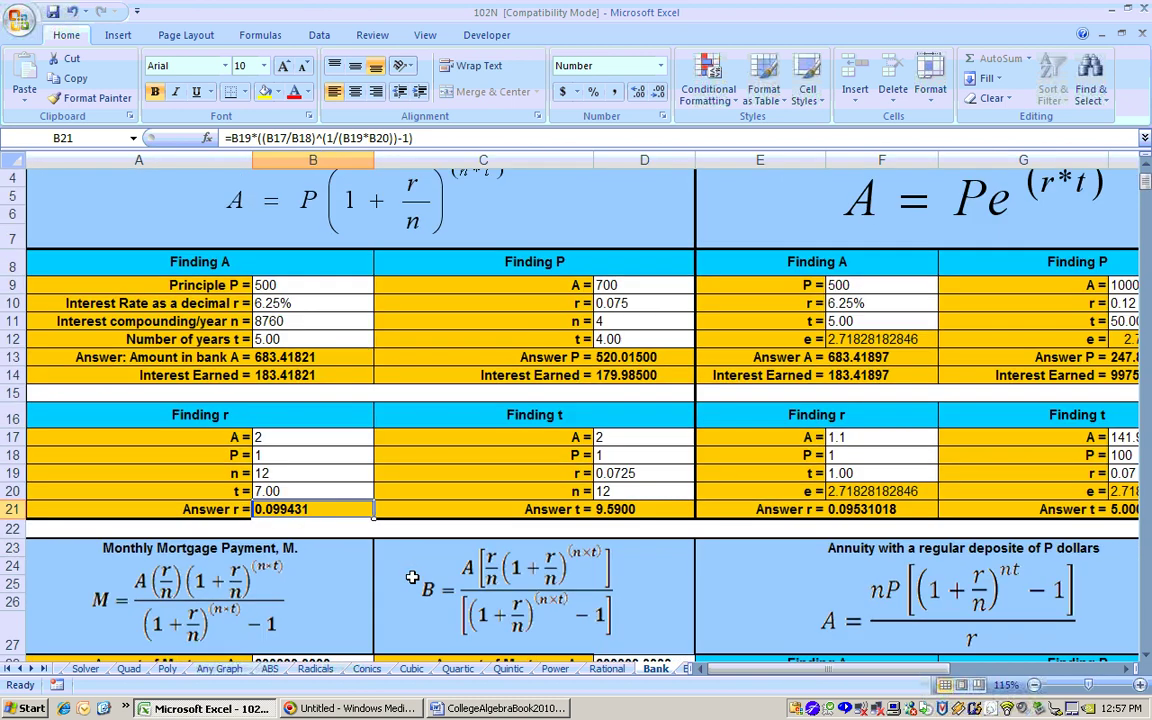
scroll(412, 576, up, 1)
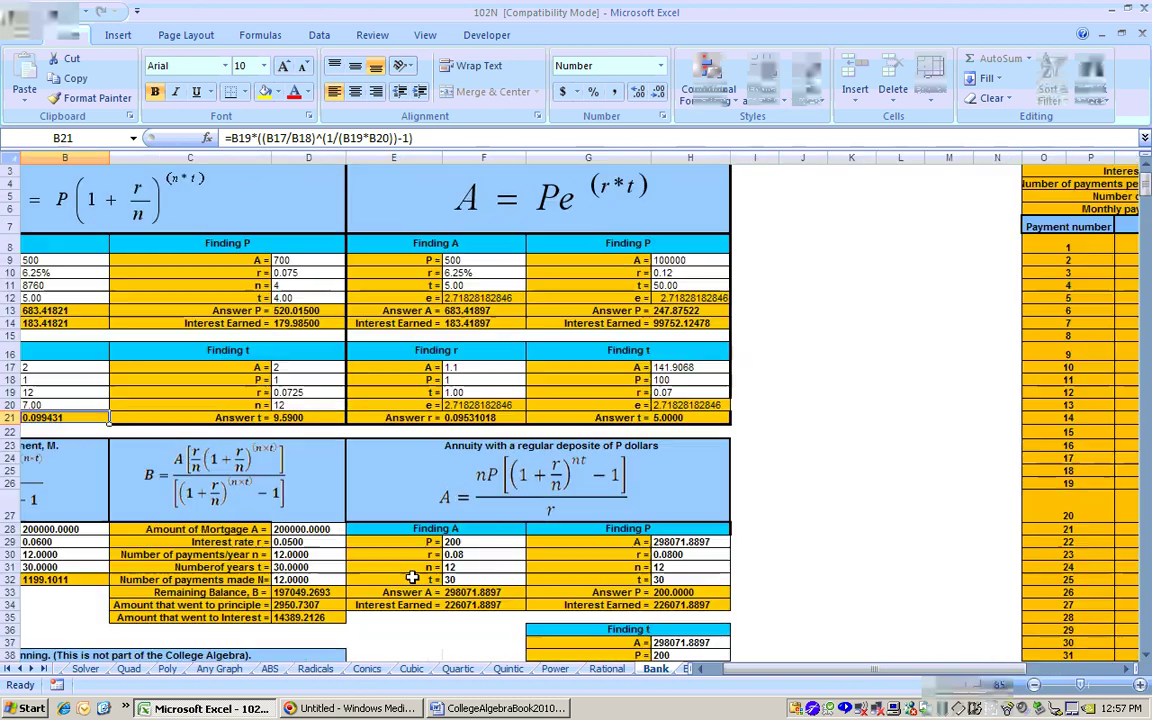
drag(760, 670, 745, 670)
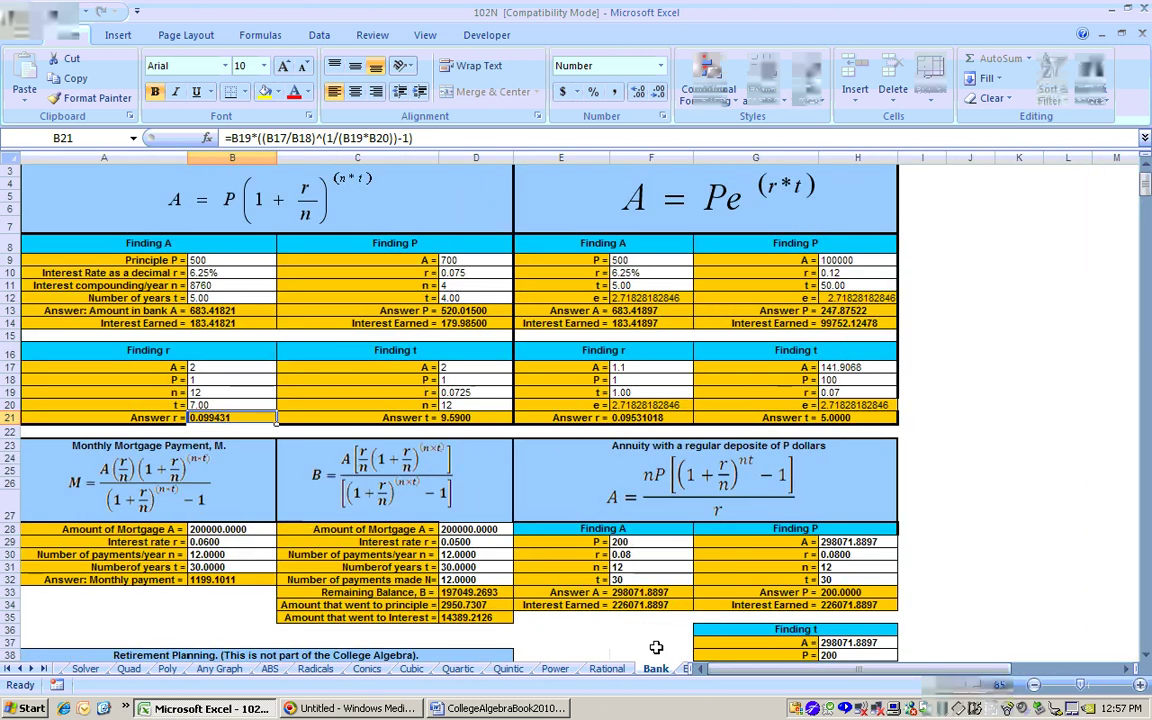
scroll(345, 343, up, 1)
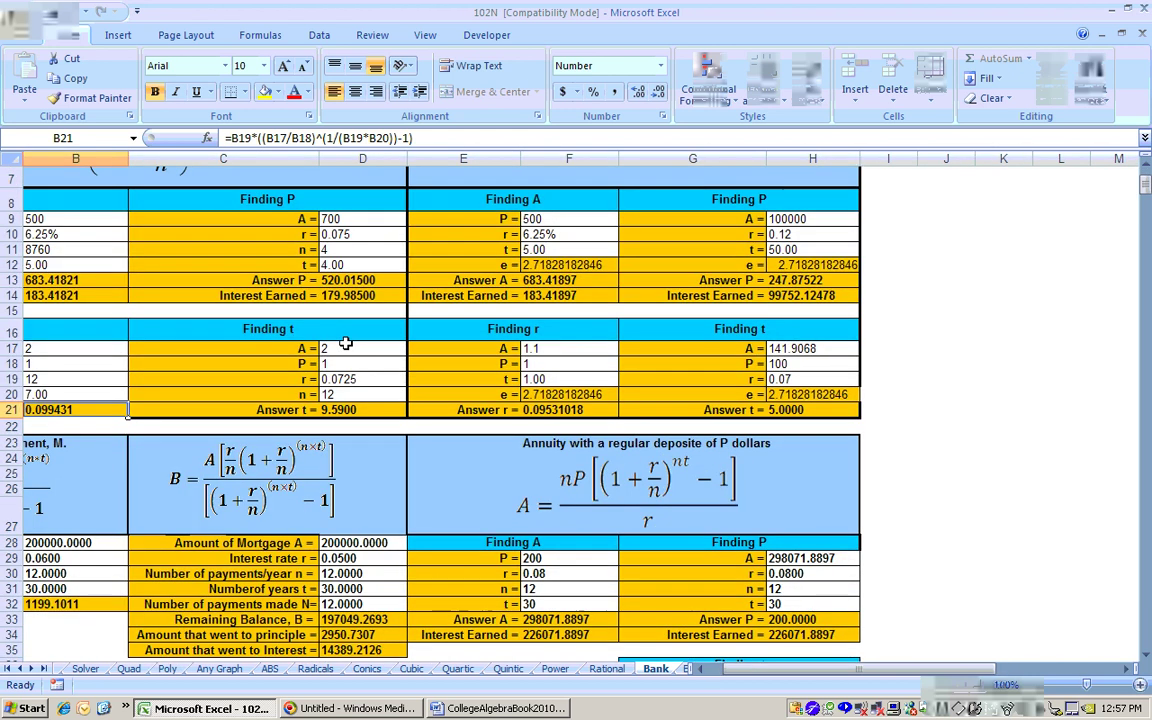
drag(858, 670, 765, 670)
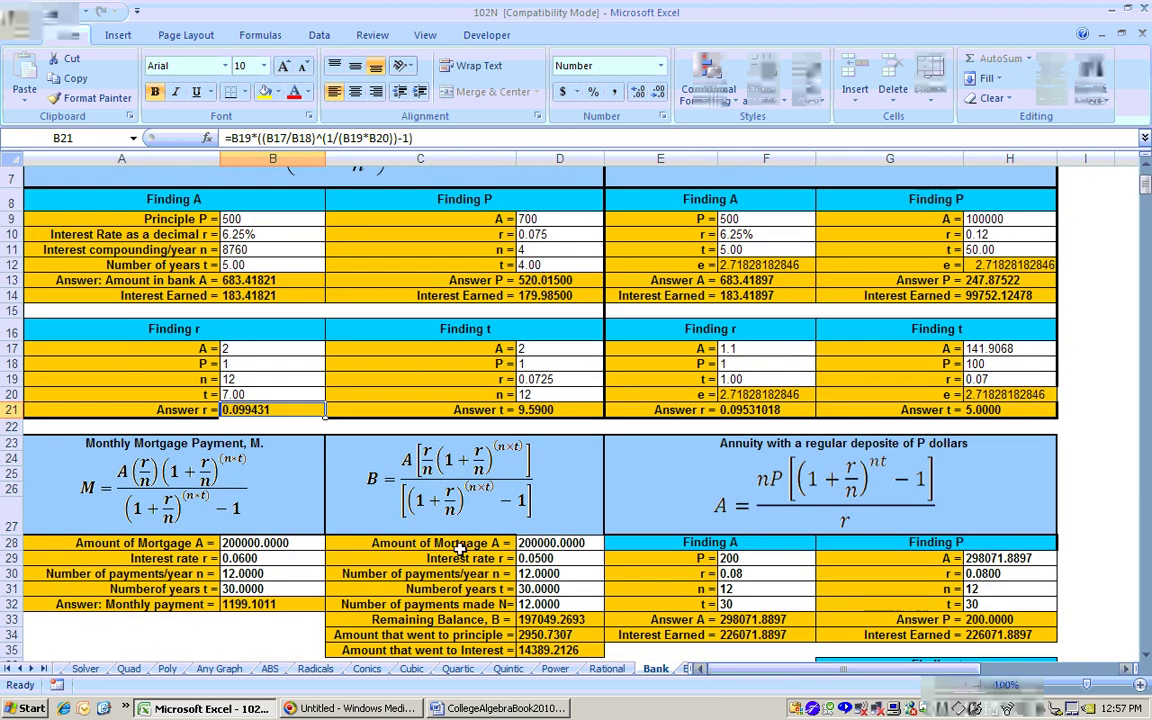
scroll(300, 349, up, 2)
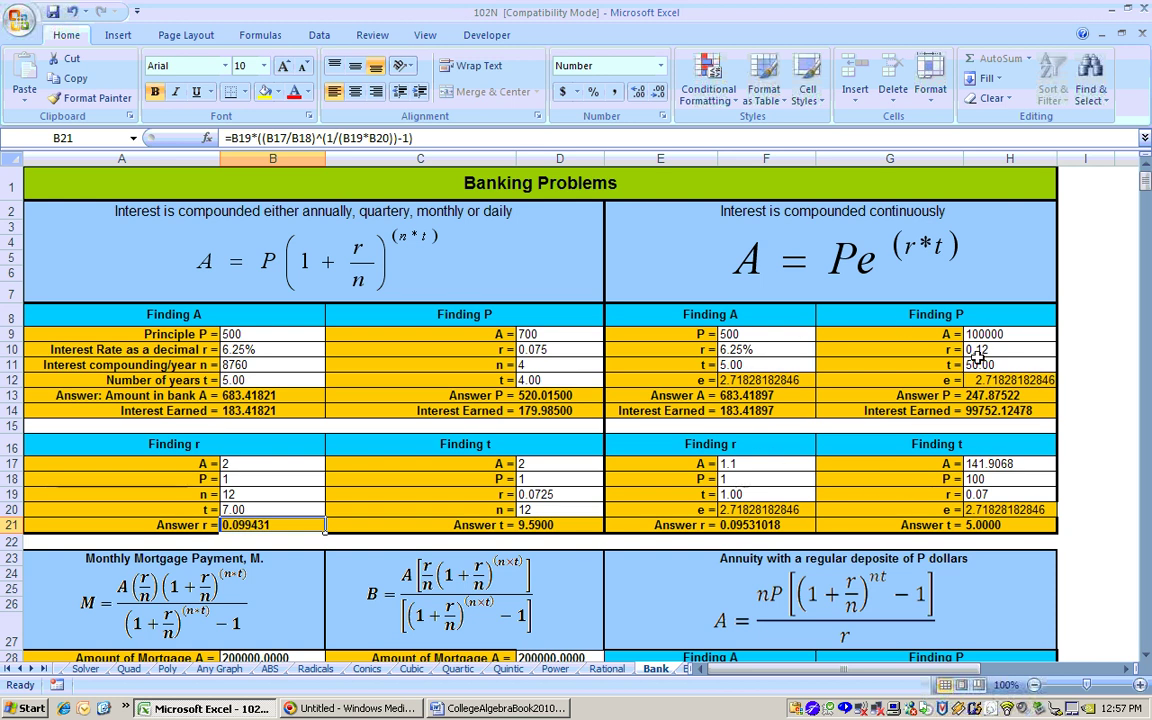
scroll(819, 477, down, 1)
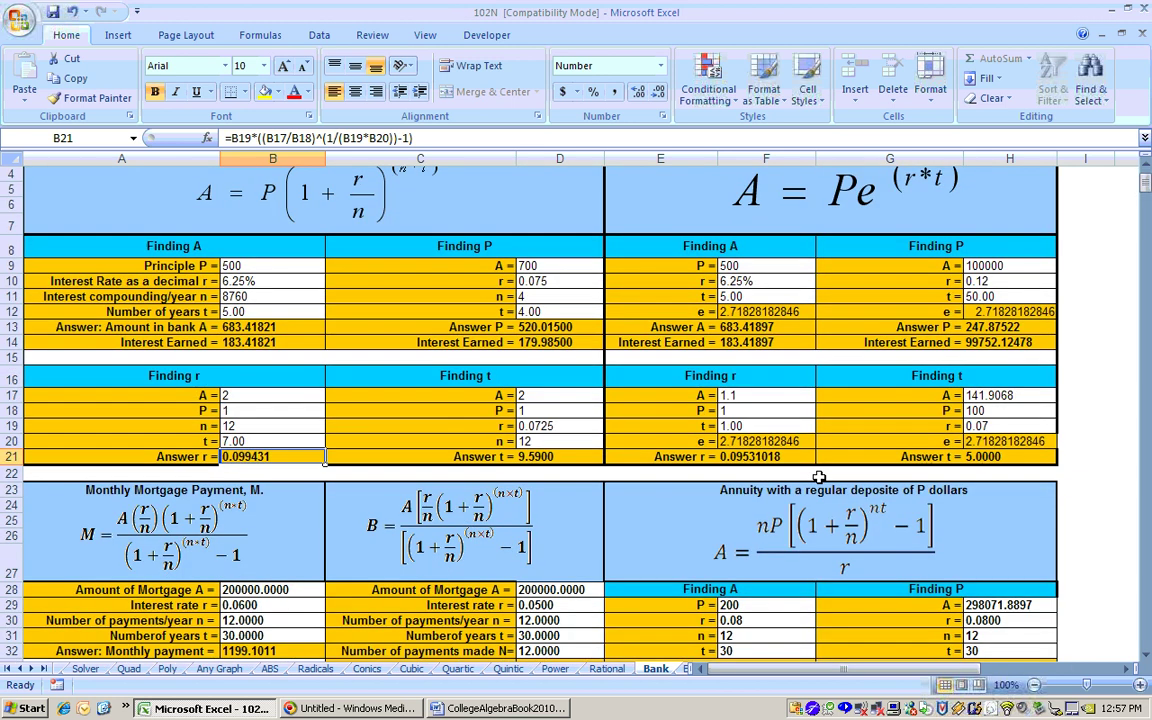
scroll(817, 477, down, 2)
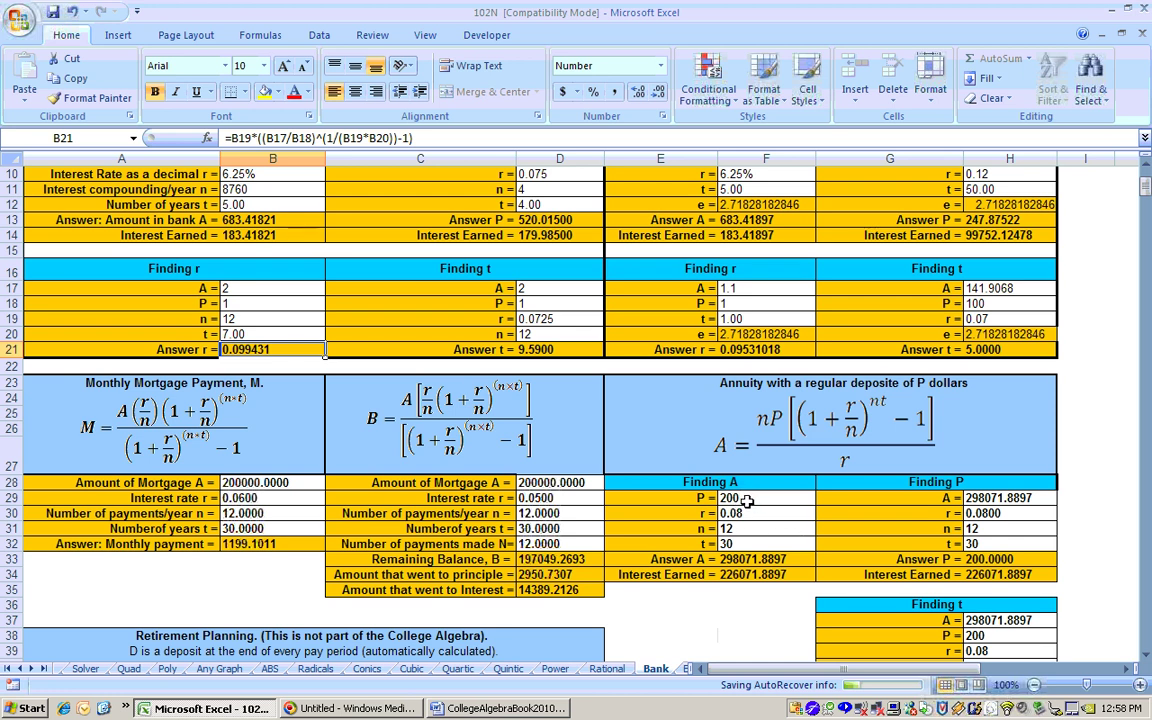
scroll(385, 360, up, 2)
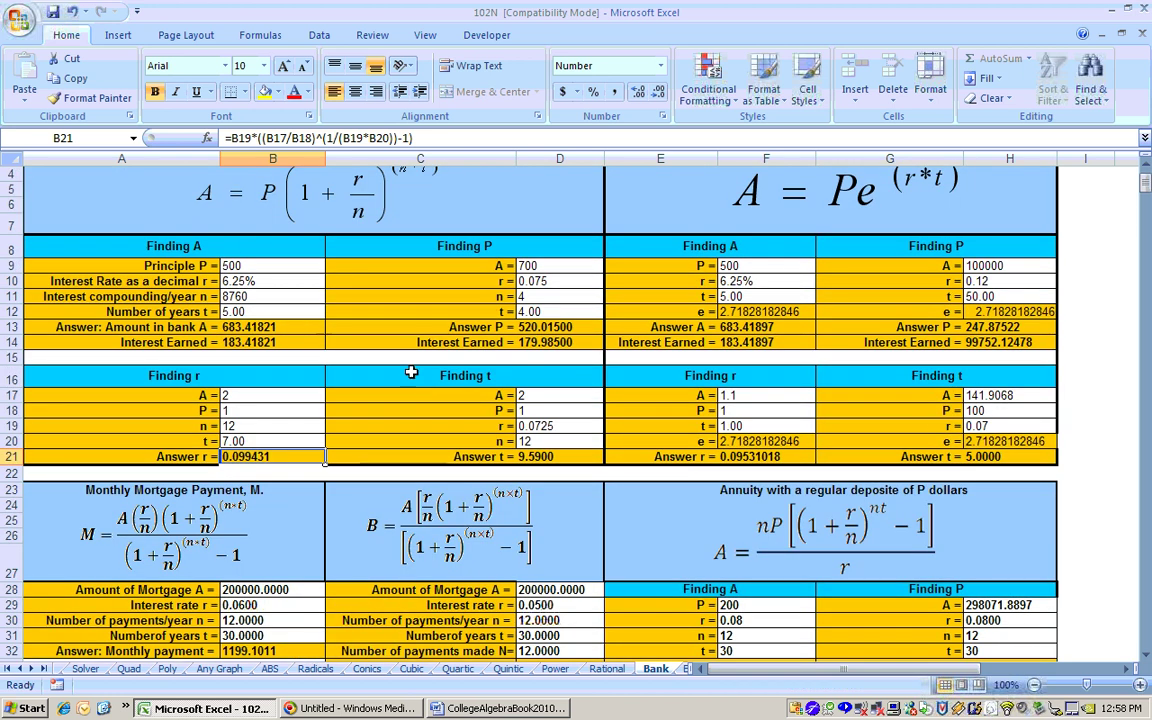
scroll(863, 645, down, 2)
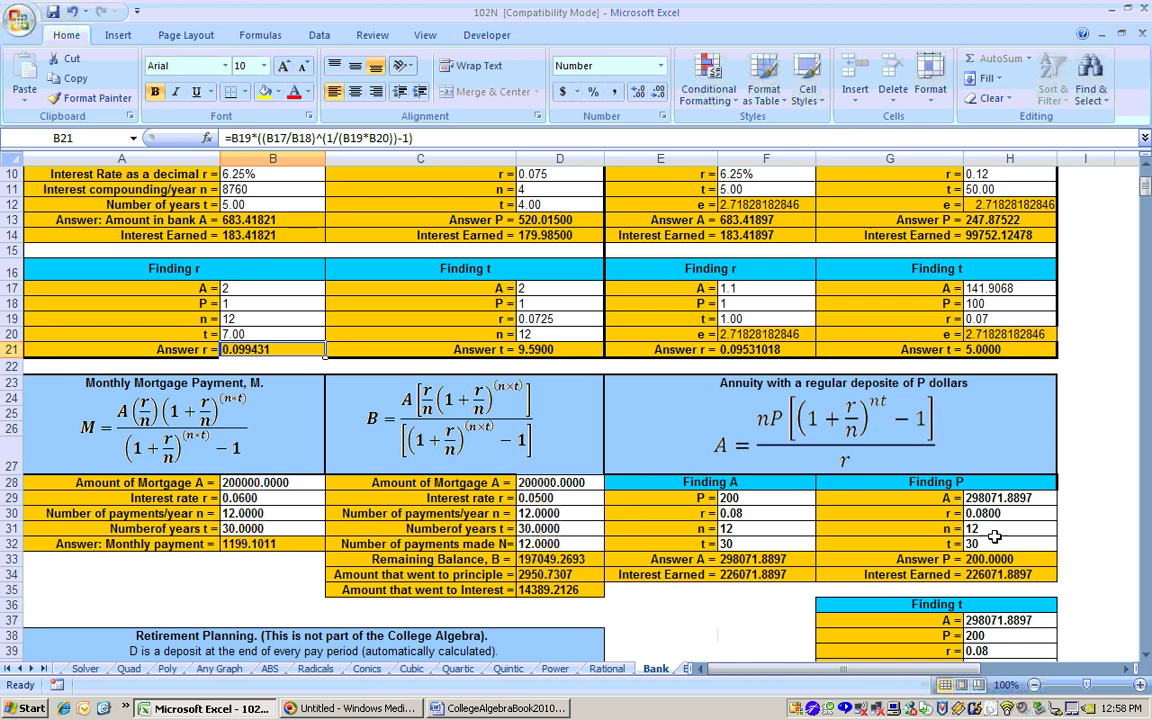
scroll(977, 563, down, 2)
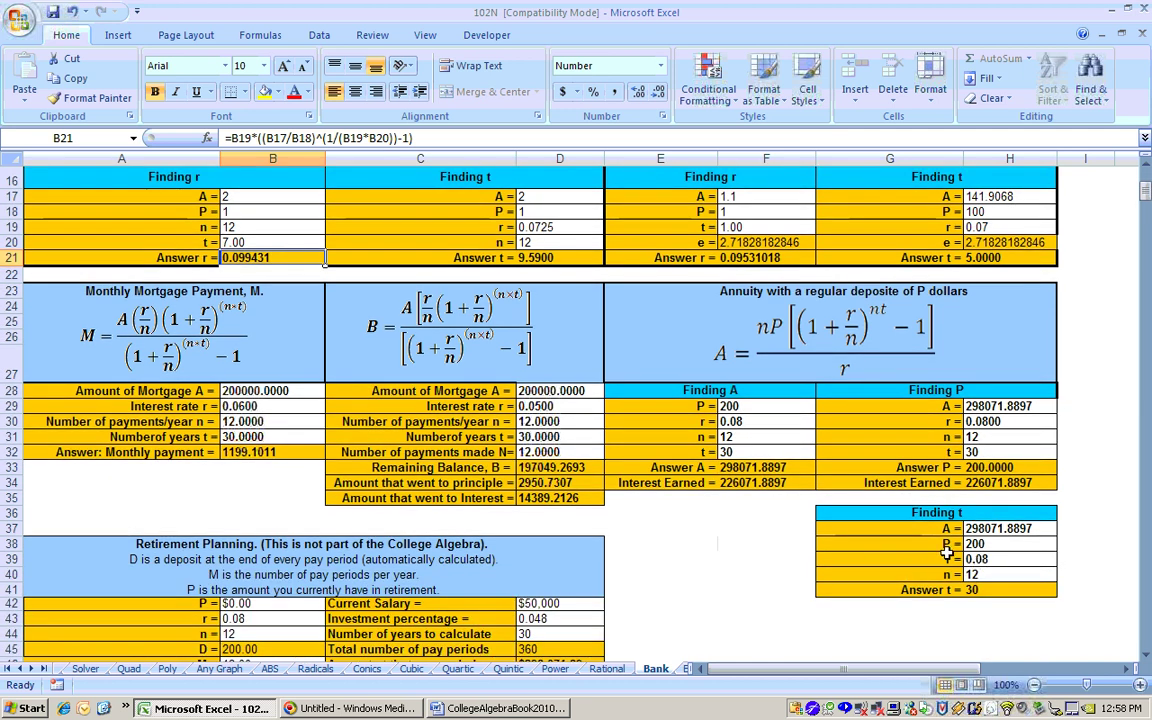
scroll(940, 567, up, 2)
scroll(940, 567, up, 3)
Step: Examine the Amortization Schedule beside the banking tables, and return to the Banking Problems section
click(1127, 669)
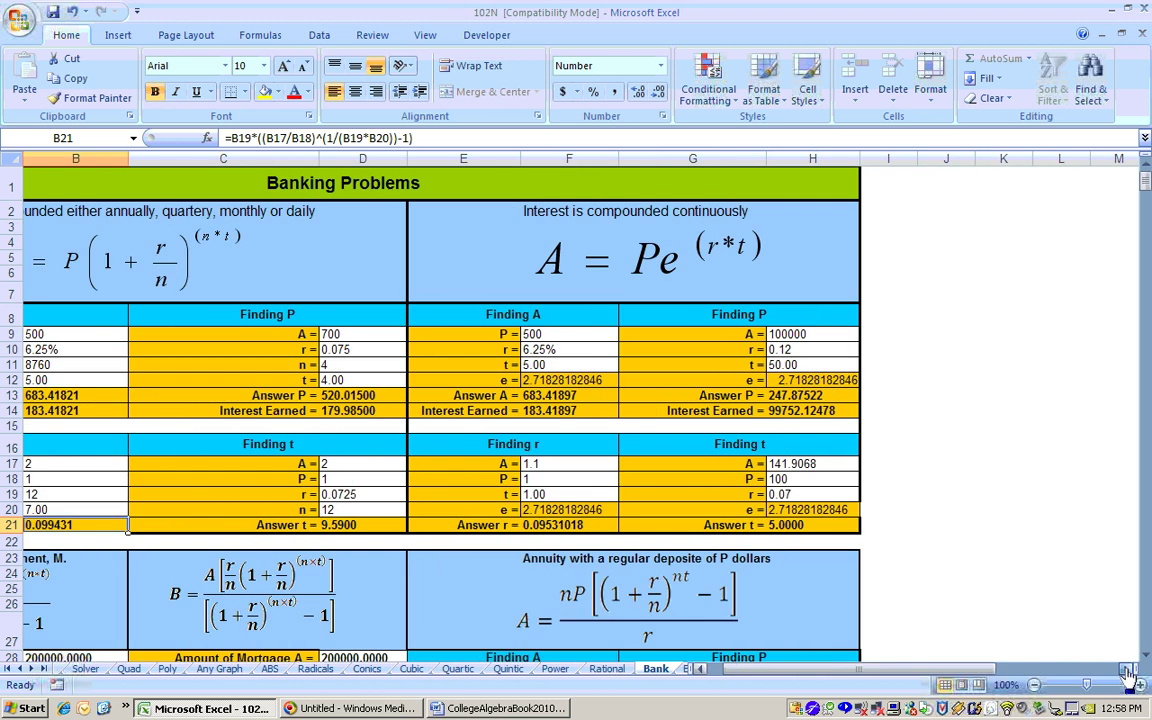
click(1127, 669)
click(1127, 669)
click(1127, 669)
click(1126, 670)
click(1125, 671)
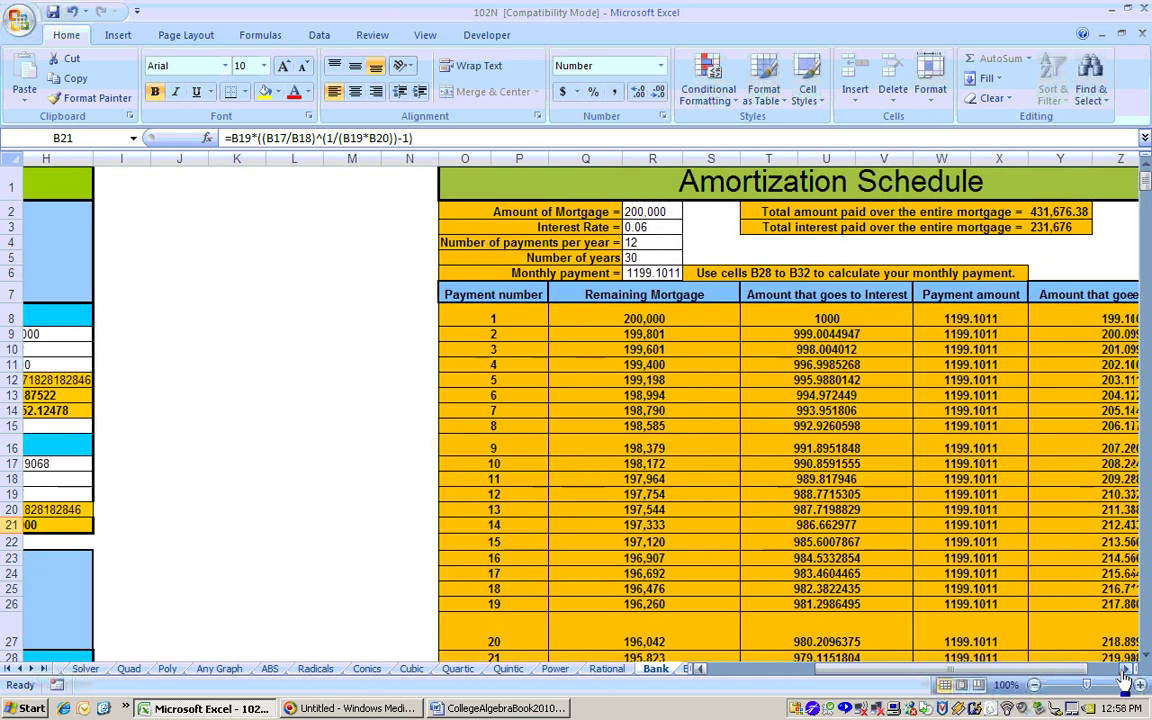
click(1125, 671)
click(1125, 671)
click(1125, 671)
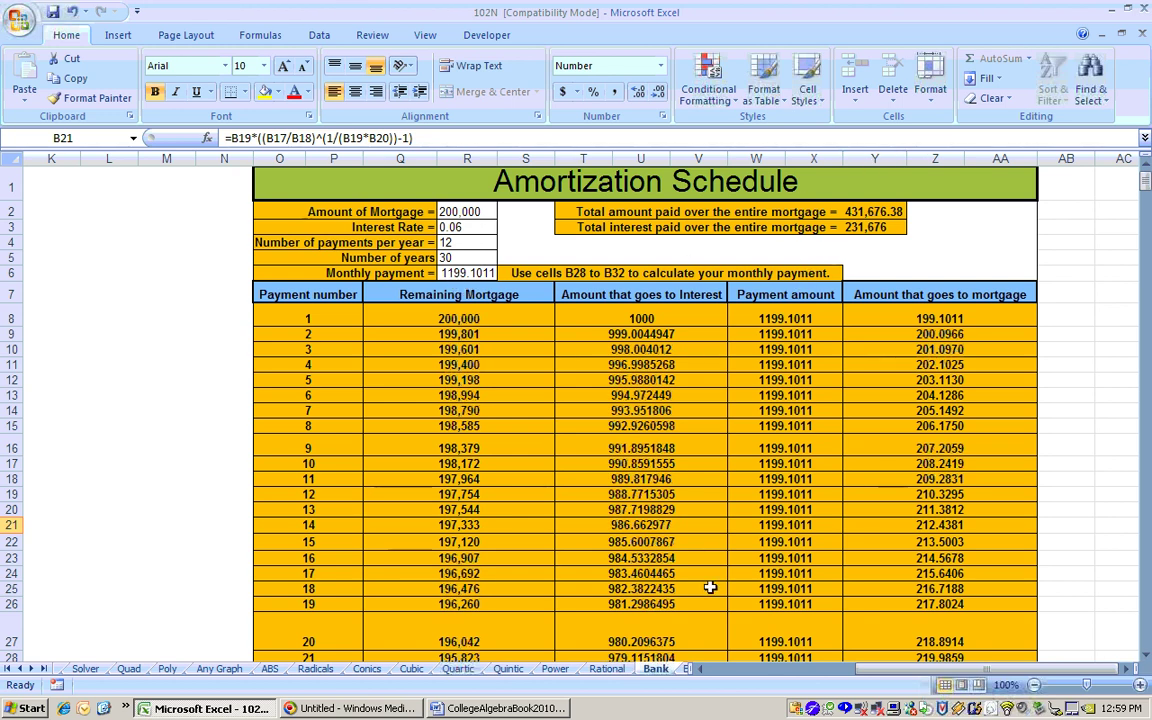
drag(870, 670, 790, 680)
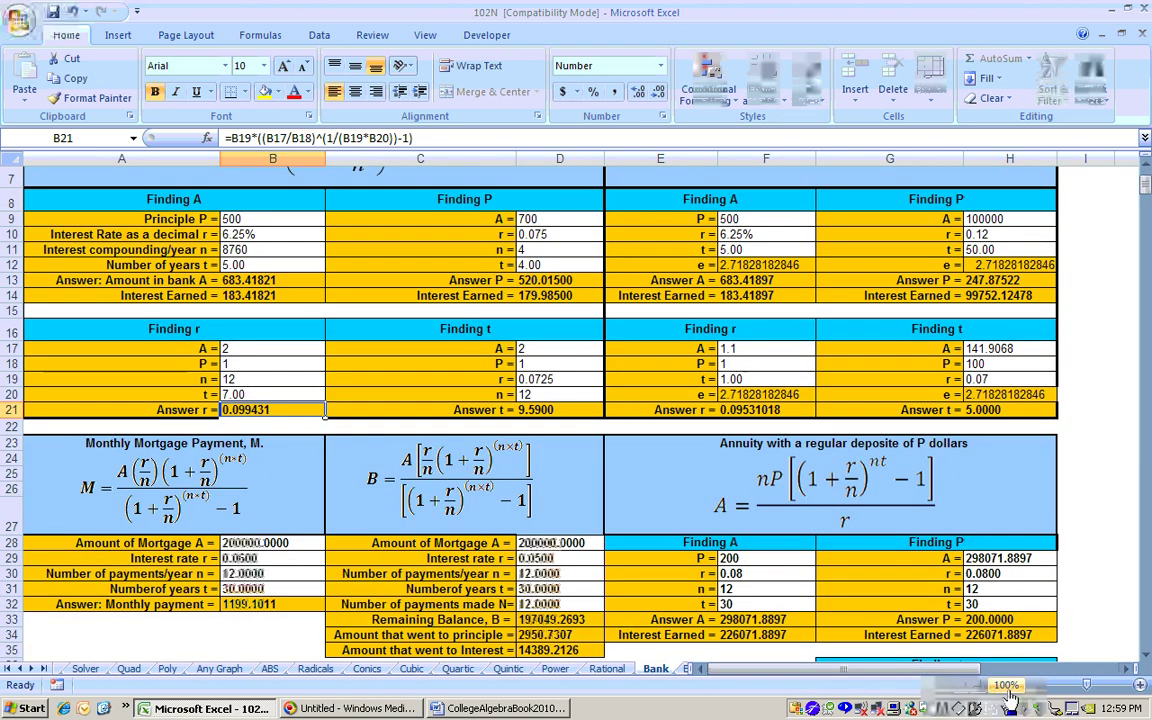
drag(887, 672, 1015, 681)
scroll(810, 515, up, 2)
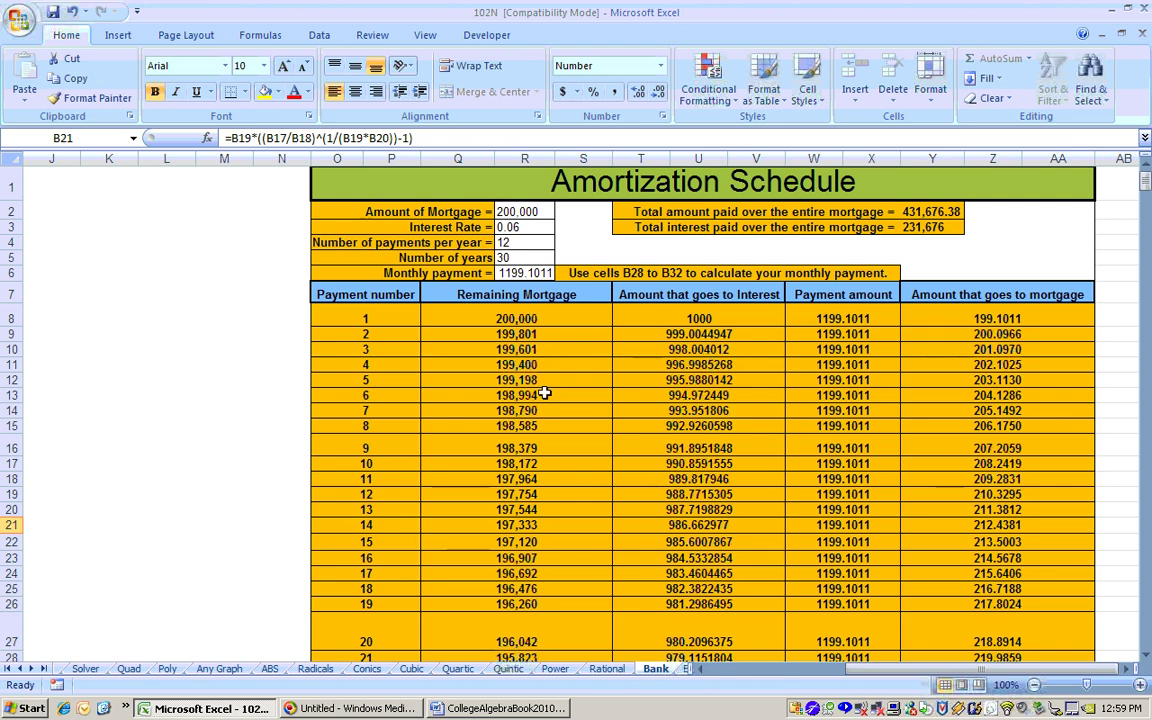
drag(860, 669, 757, 673)
Step: Switch to the CollegeAlgebraBook2010 document in Word and read Example 4 with its Finding A and Finding r tables
click(500, 708)
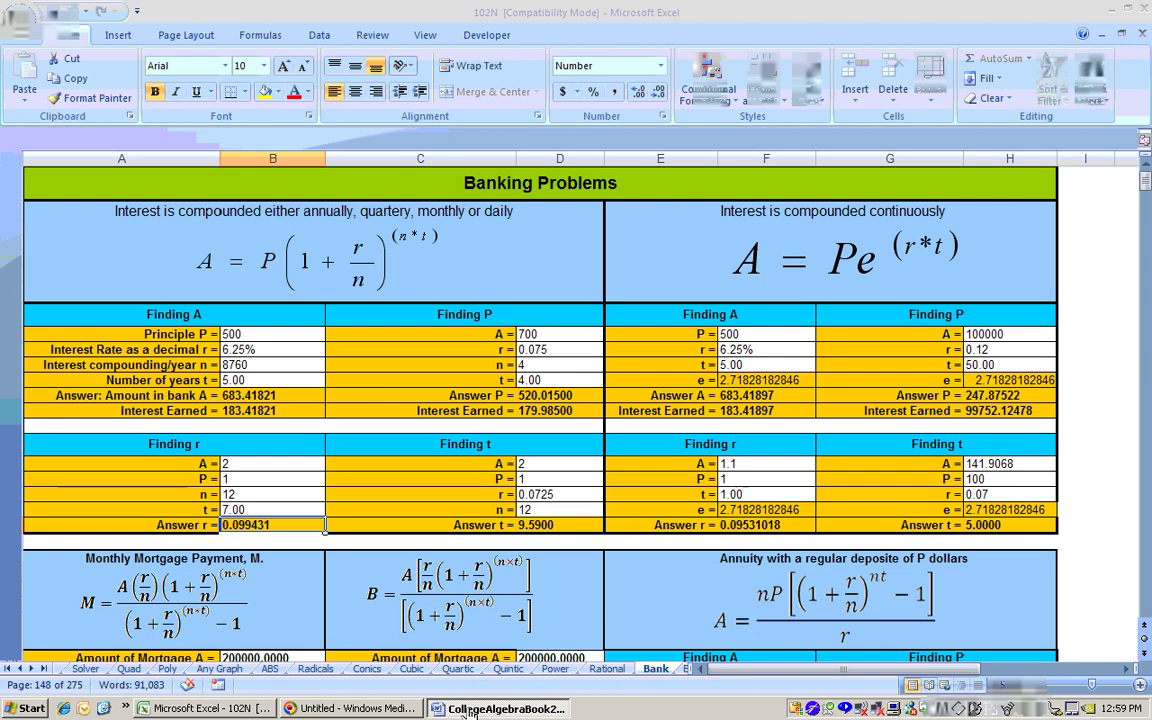
scroll(560, 495, down, 2)
scroll(560, 497, down, 3)
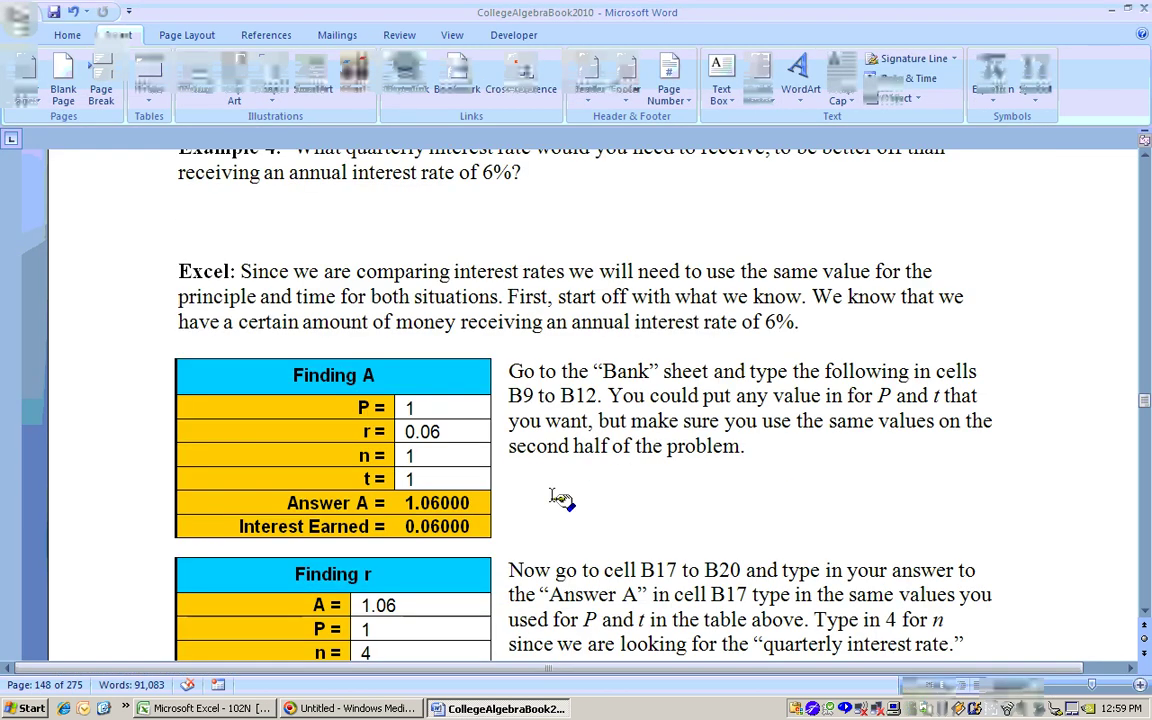
scroll(560, 497, down, 3)
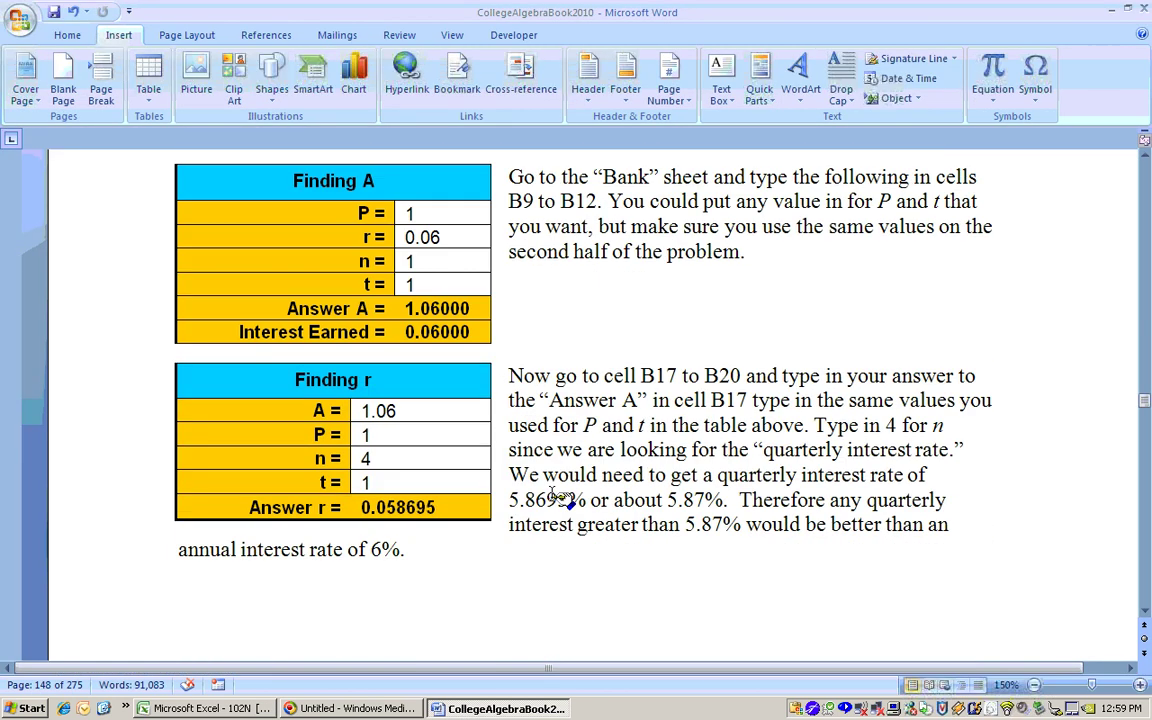
scroll(560, 497, up, 4)
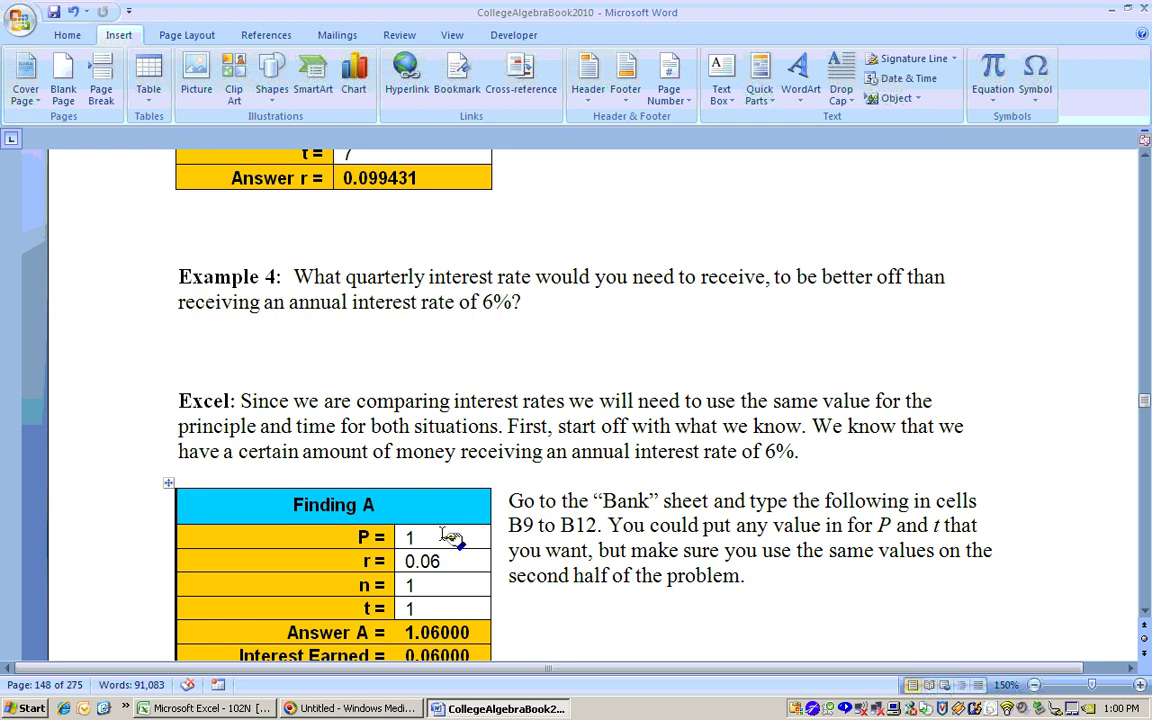
scroll(450, 470, down, 1)
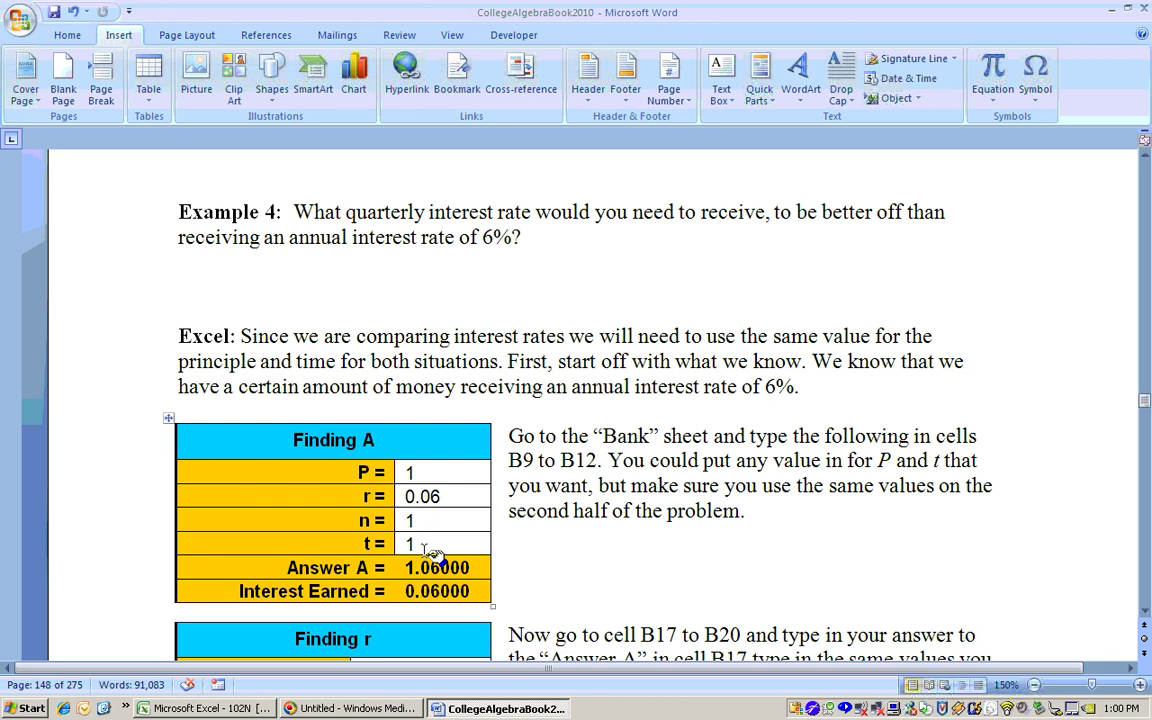
scroll(437, 543, down, 1)
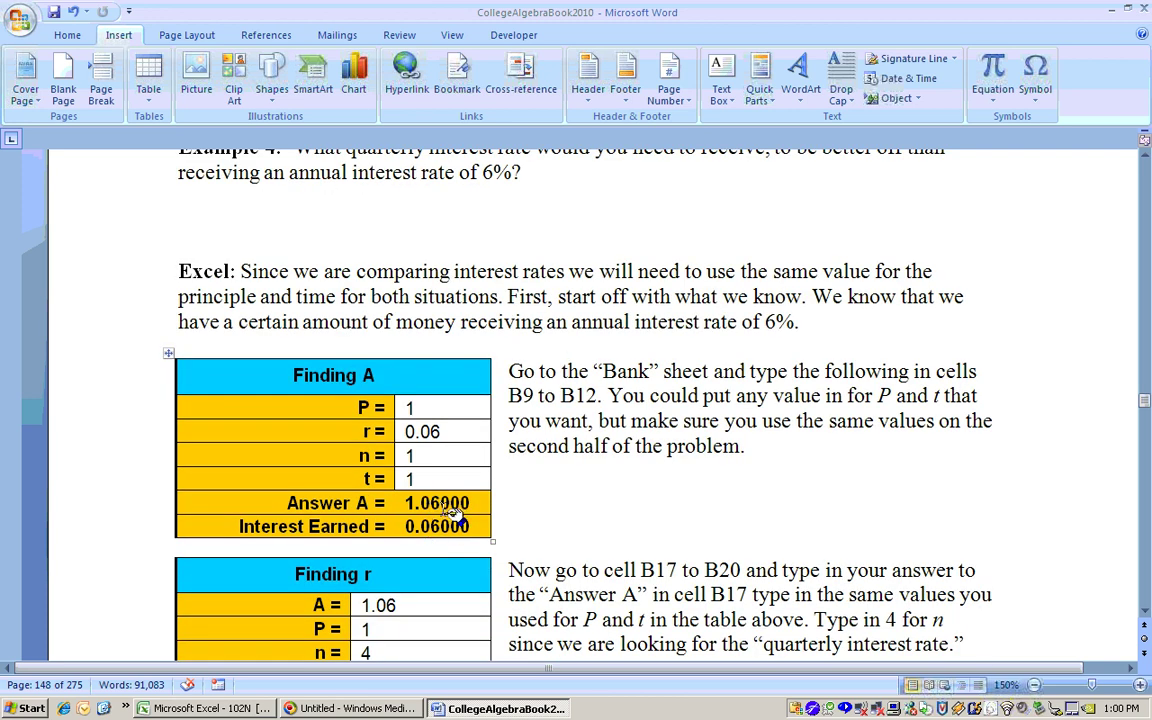
scroll(457, 517, down, 1)
scroll(453, 514, down, 1)
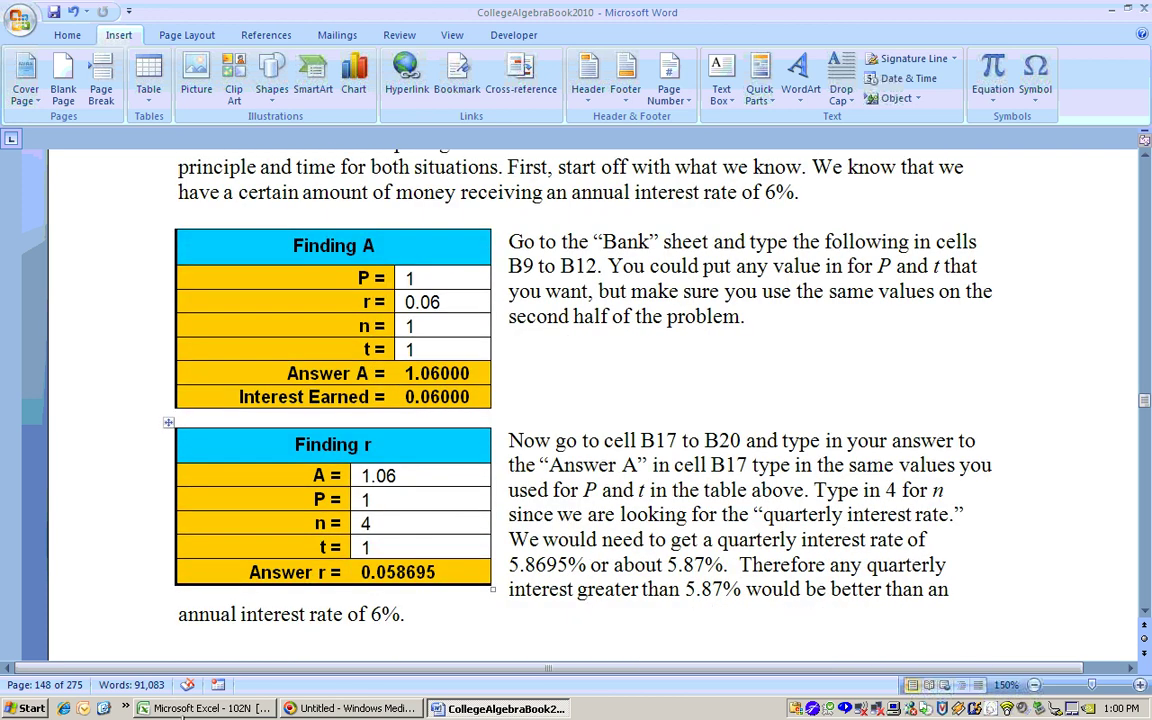
Step: Switch back to the 102N workbook in Excel and set principle P to 1 and interest rate r to 6% under Finding A
click(208, 708)
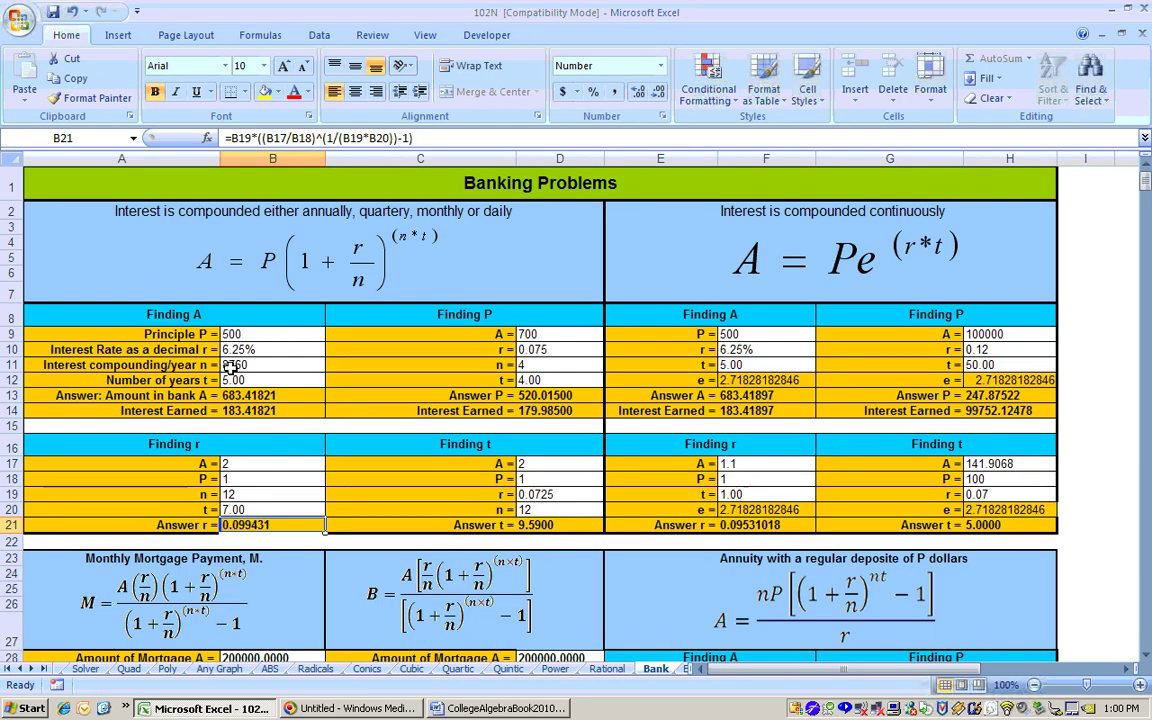
click(241, 335)
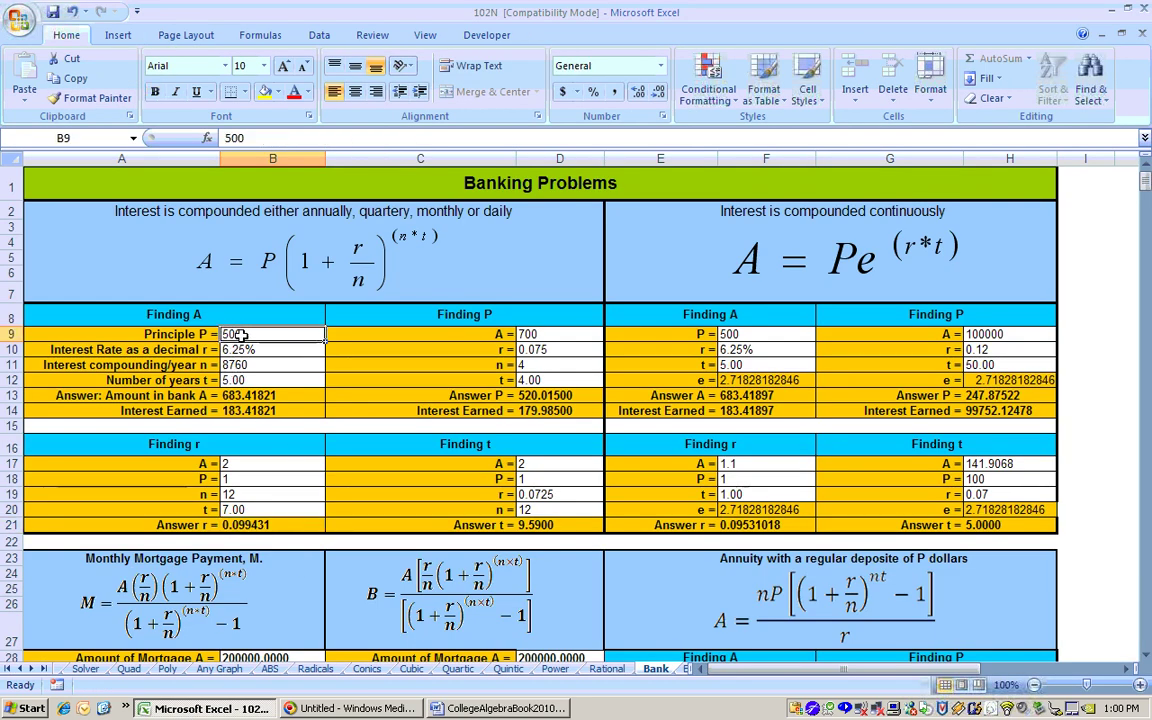
text(1)
key(Return)
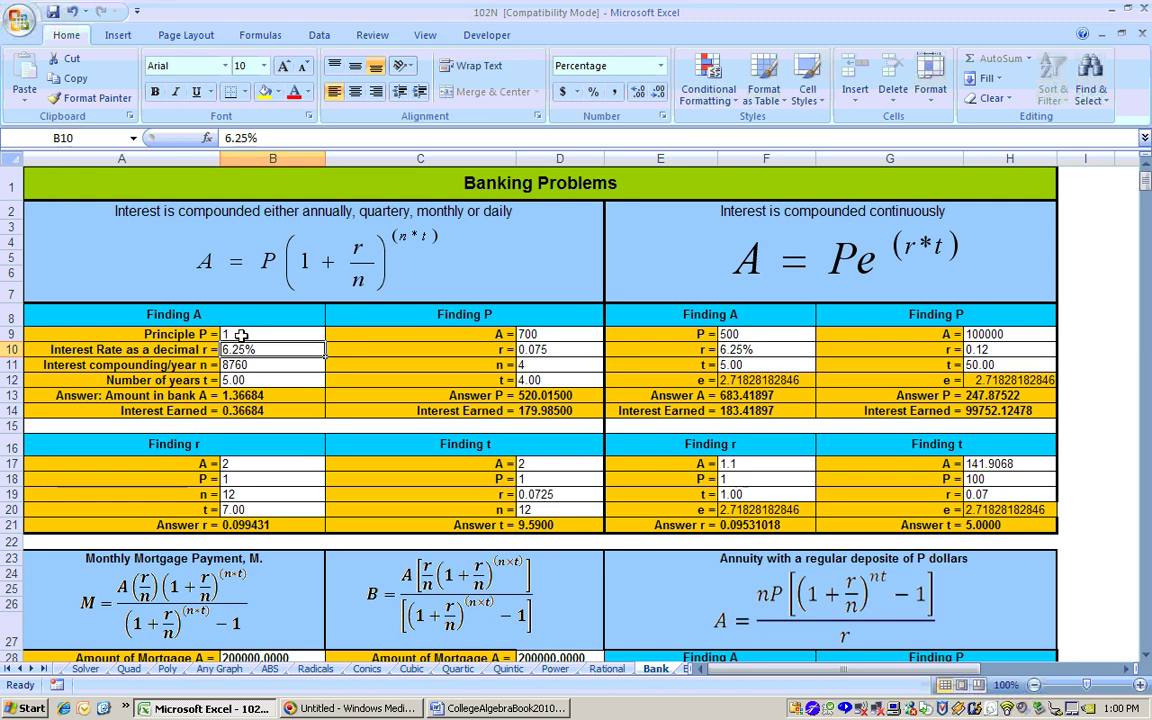
text(6)
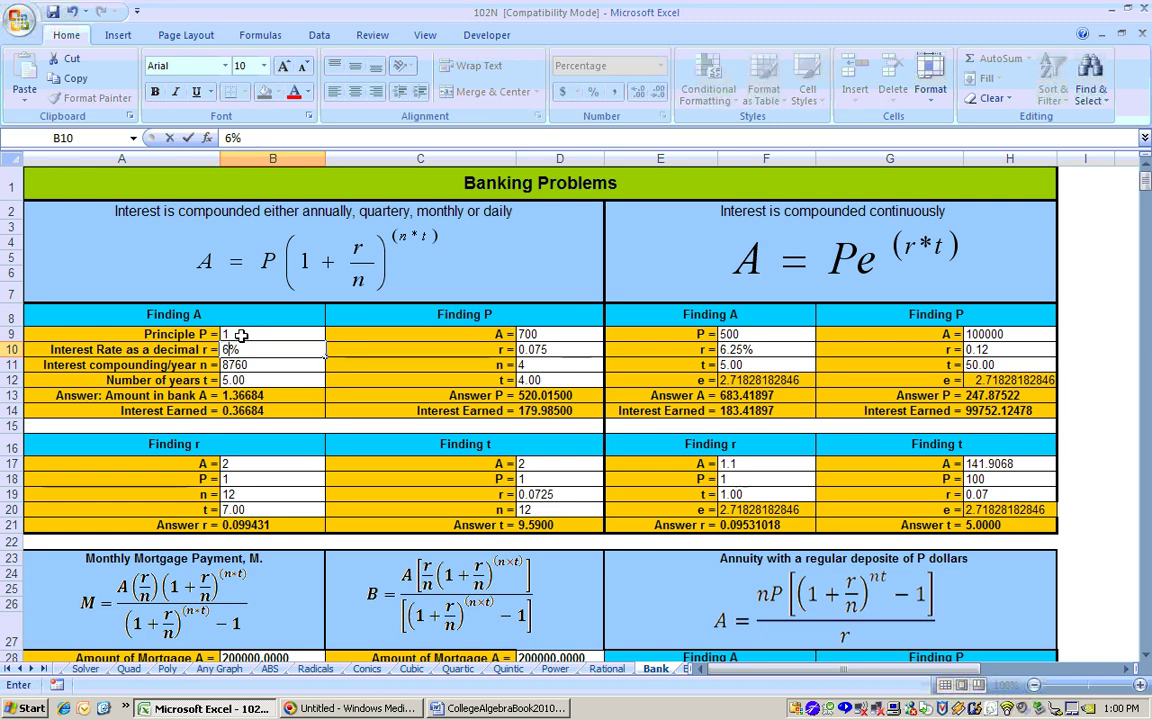
text(&)
key(BackSpace)
key(Return)
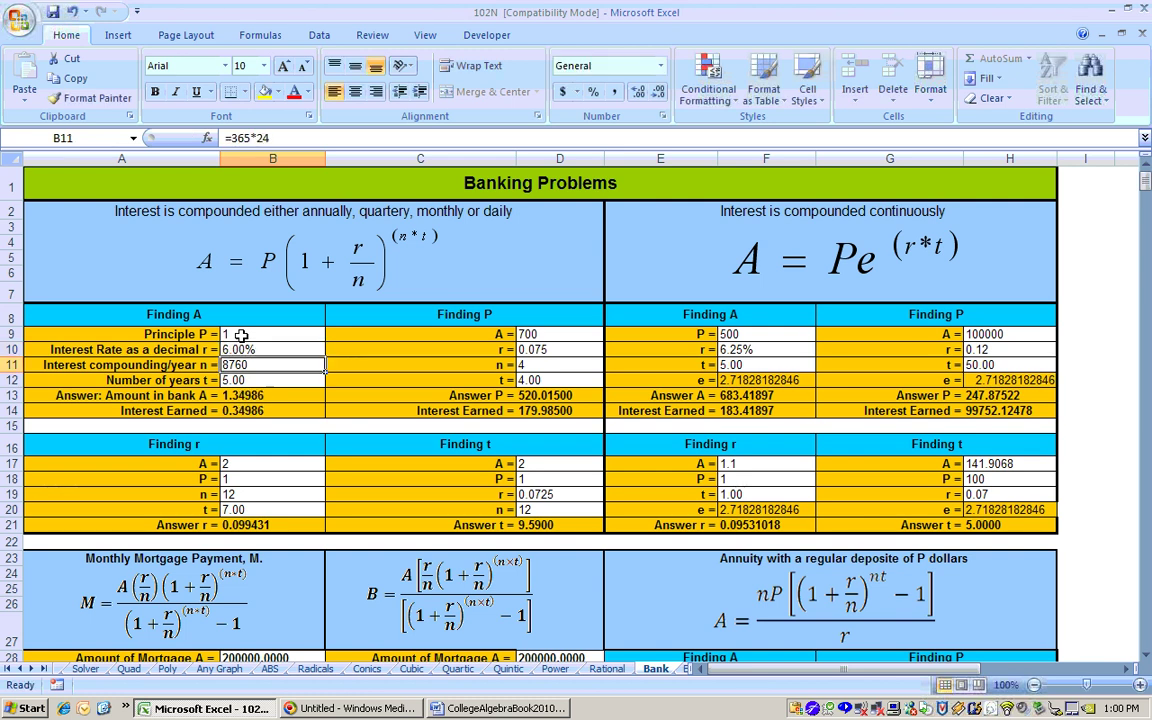
Step: Set the interest compounding per year n to 1 and the number of years t to 1 under Finding A
text(1)
key(Return)
text(1)
key(Return)
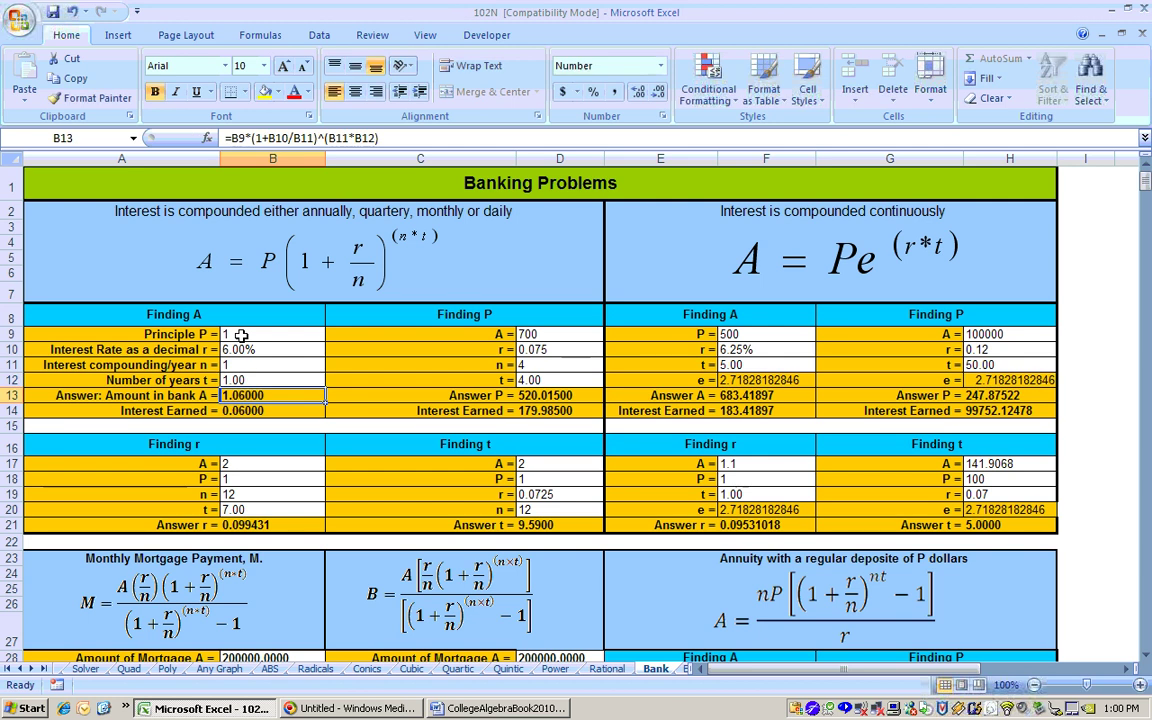
Step: In the first Finding r table, set A to 1.06, n to 4 and t to 1, keeping P at 1
click(248, 464)
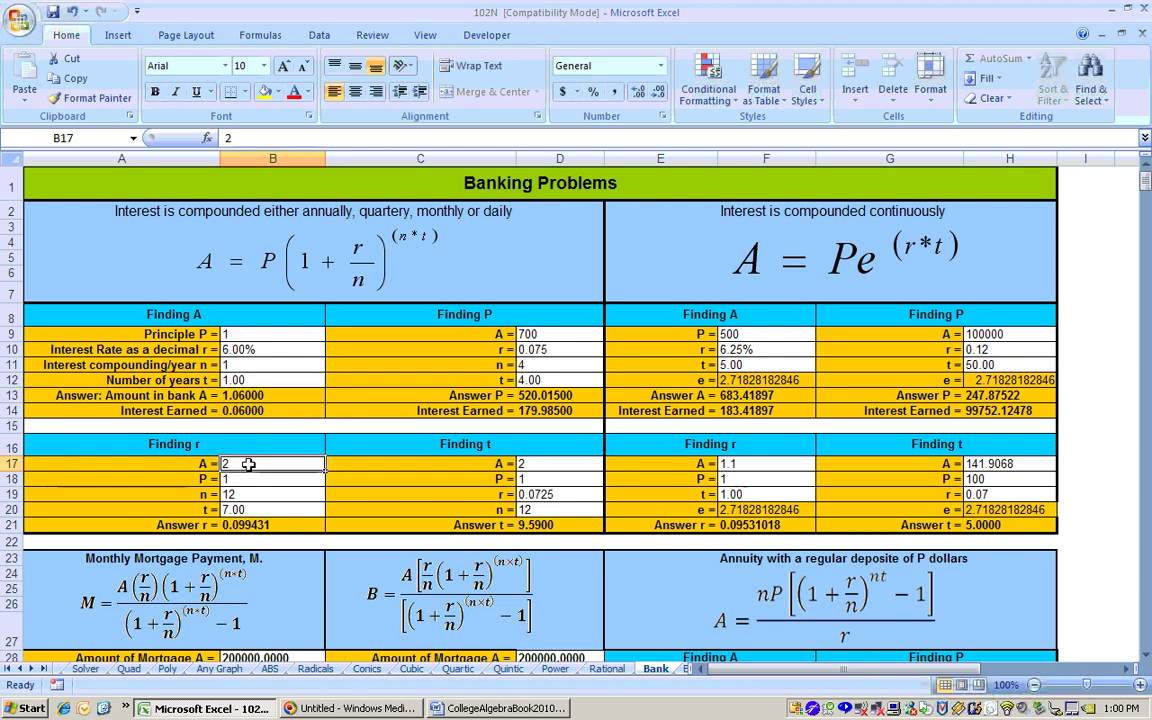
text(1.06)
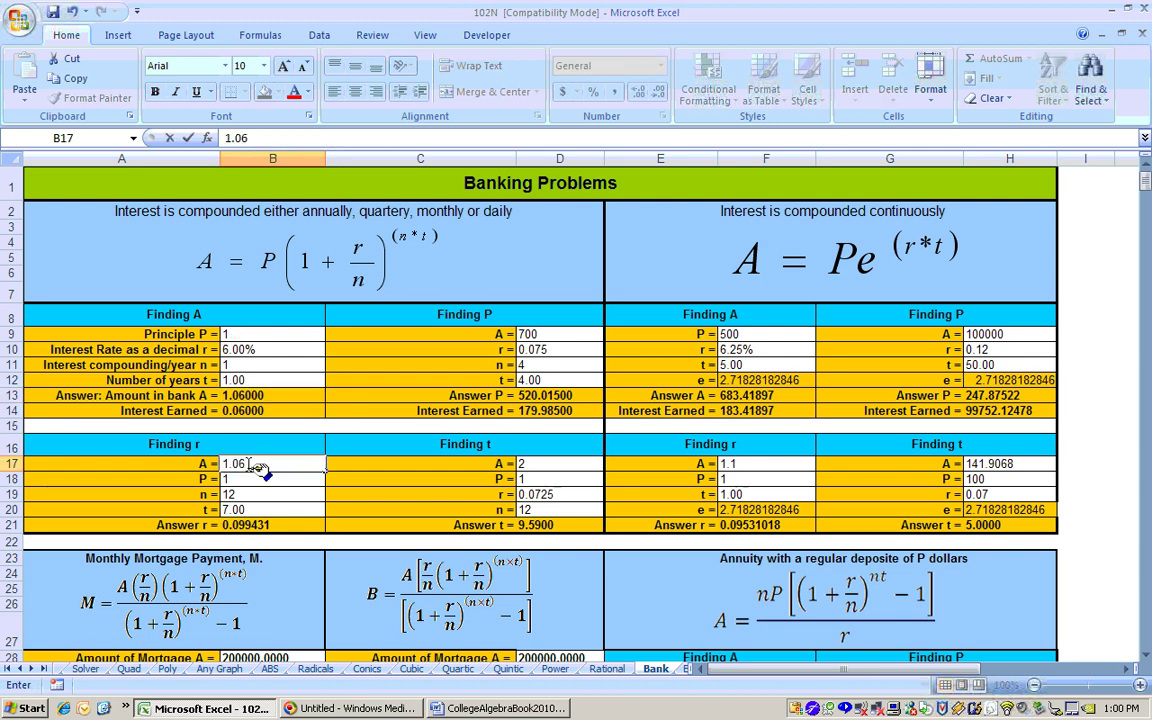
key(Return)
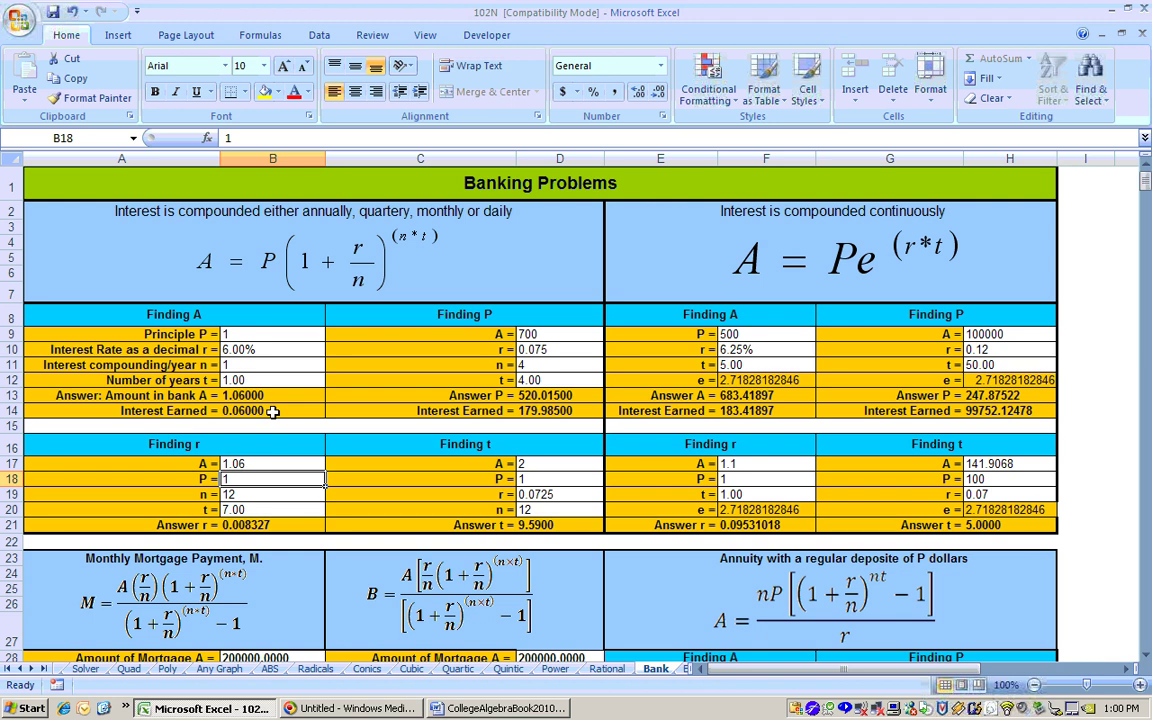
click(241, 497)
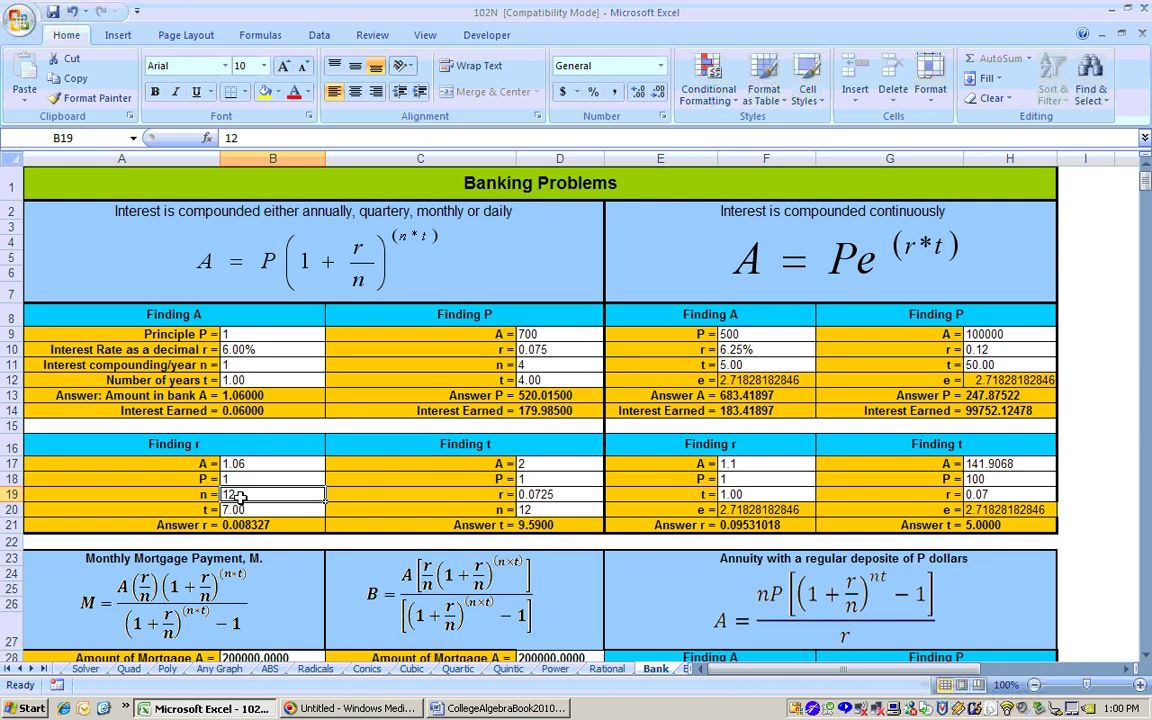
text(4)
key(Return)
text(1)
key(Return)
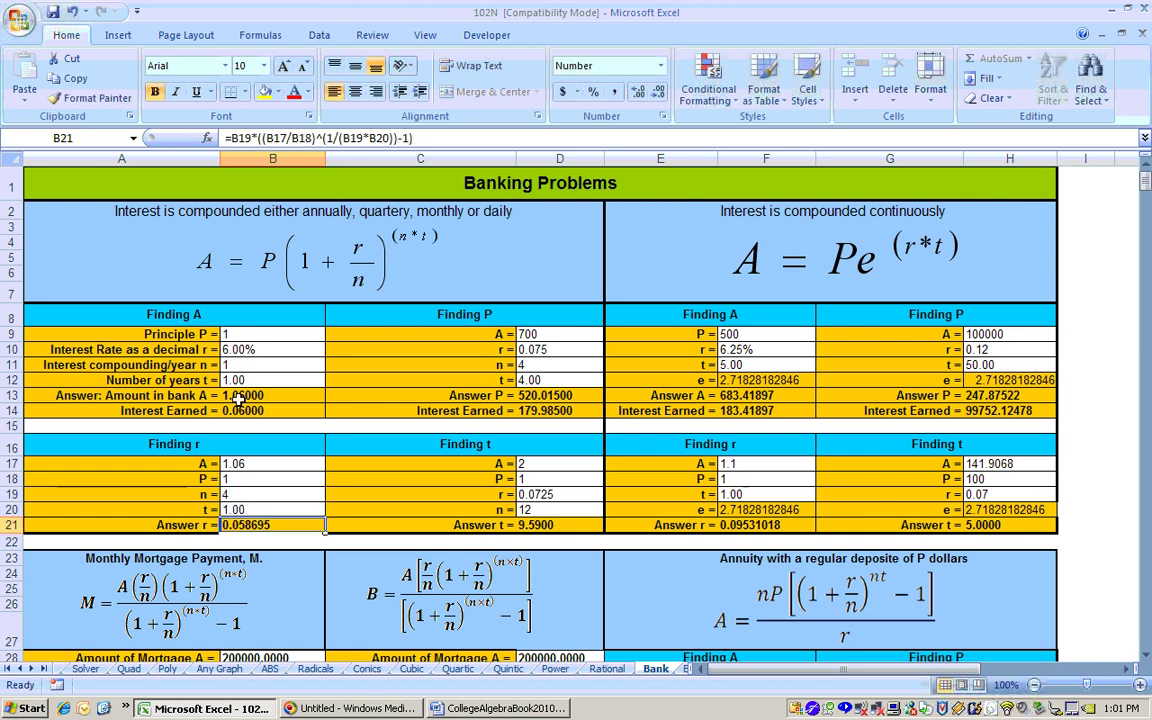